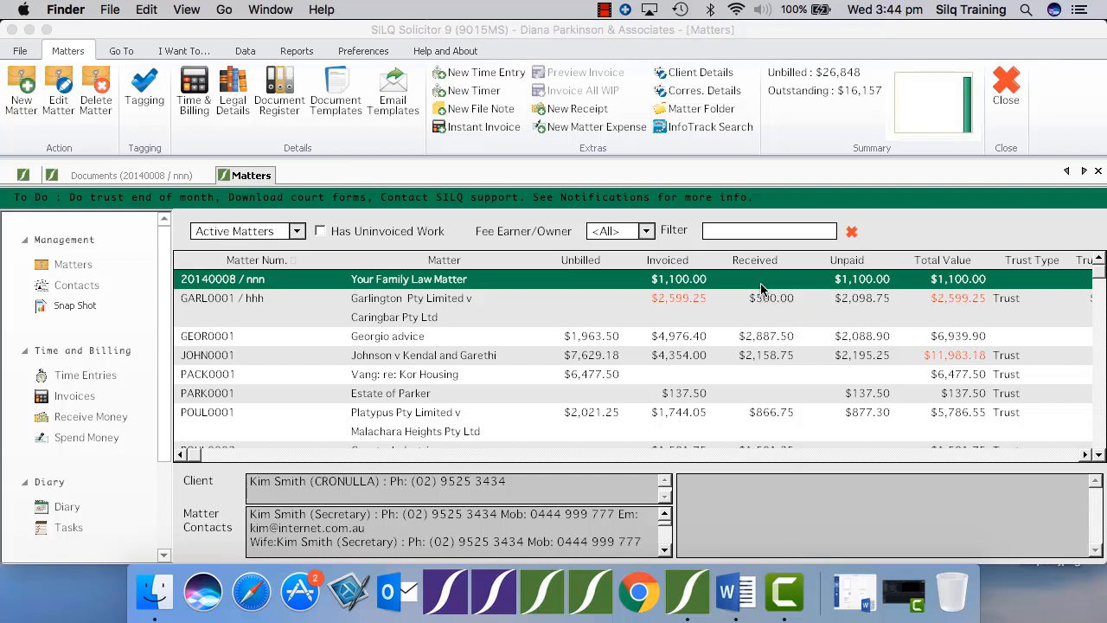
Step: Copy the Costs Agreement.dotx document template and save the copy as Cost Agreement Customised
click(339, 104)
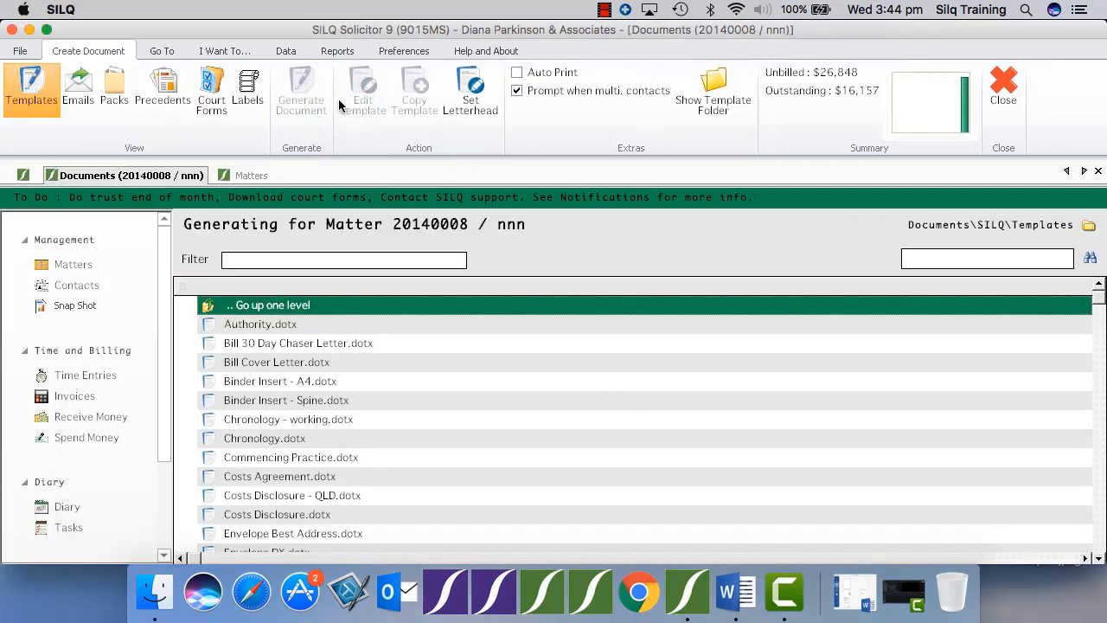
click(334, 343)
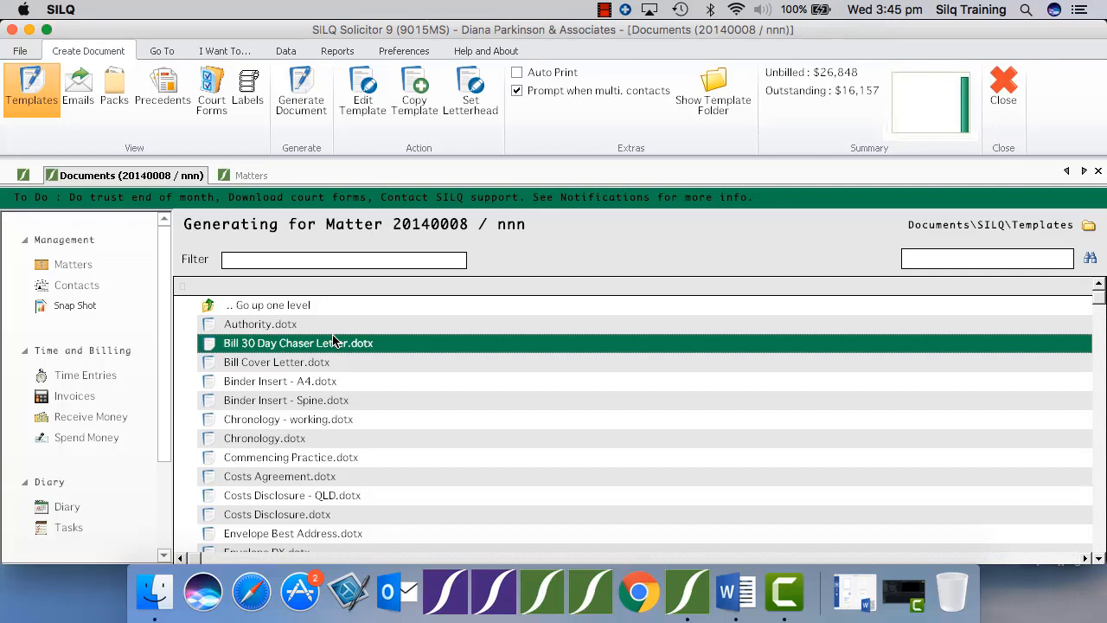
click(284, 478)
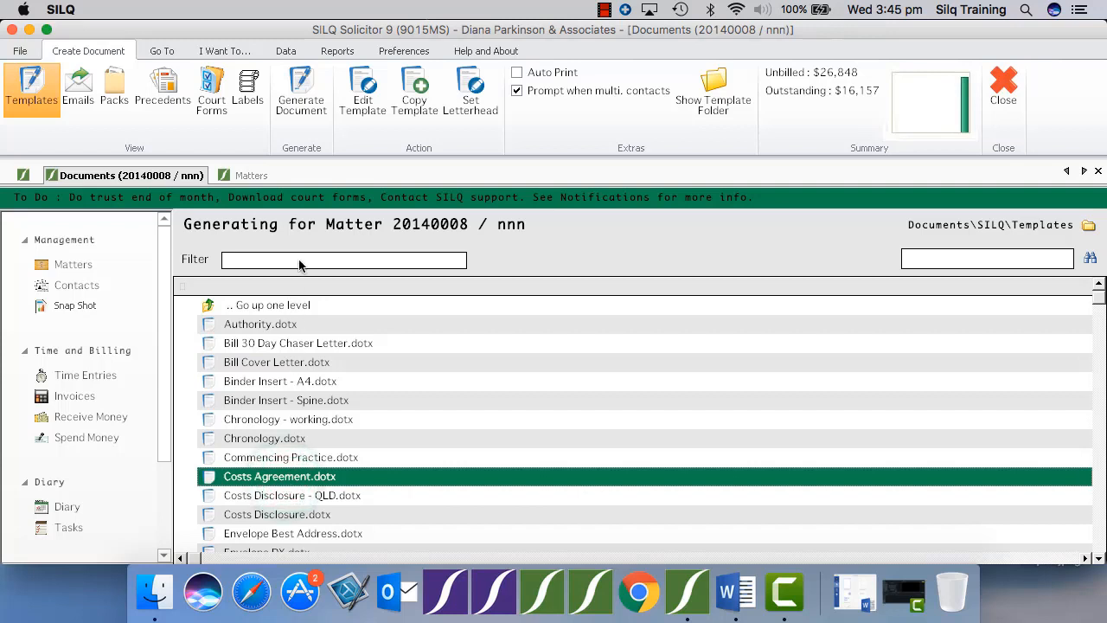
click(417, 110)
text(Cost)
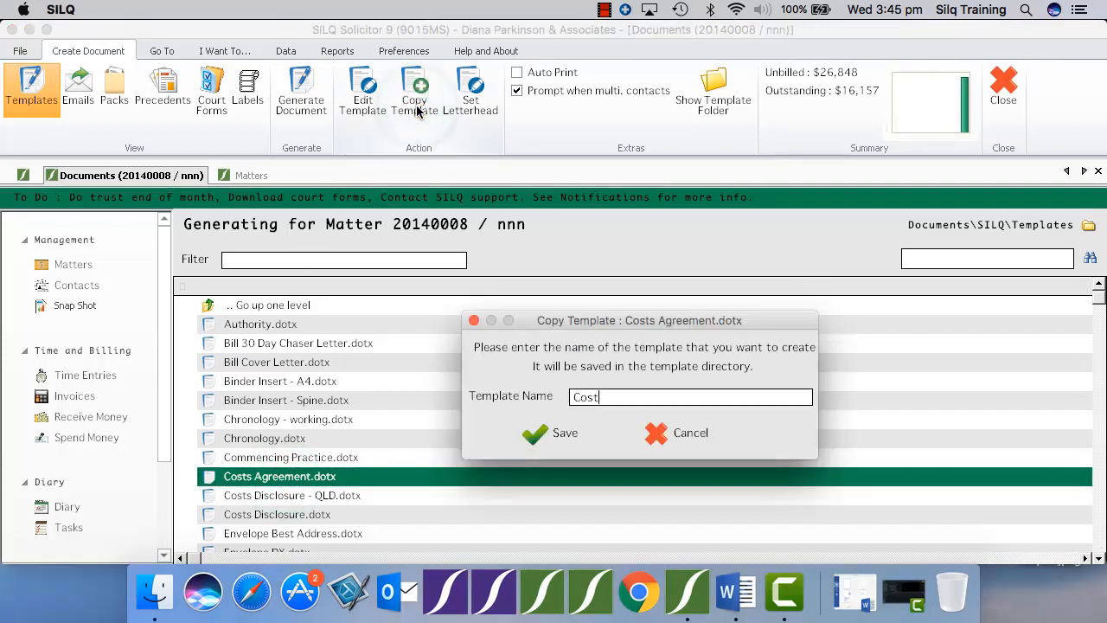
text( Agreement Customised)
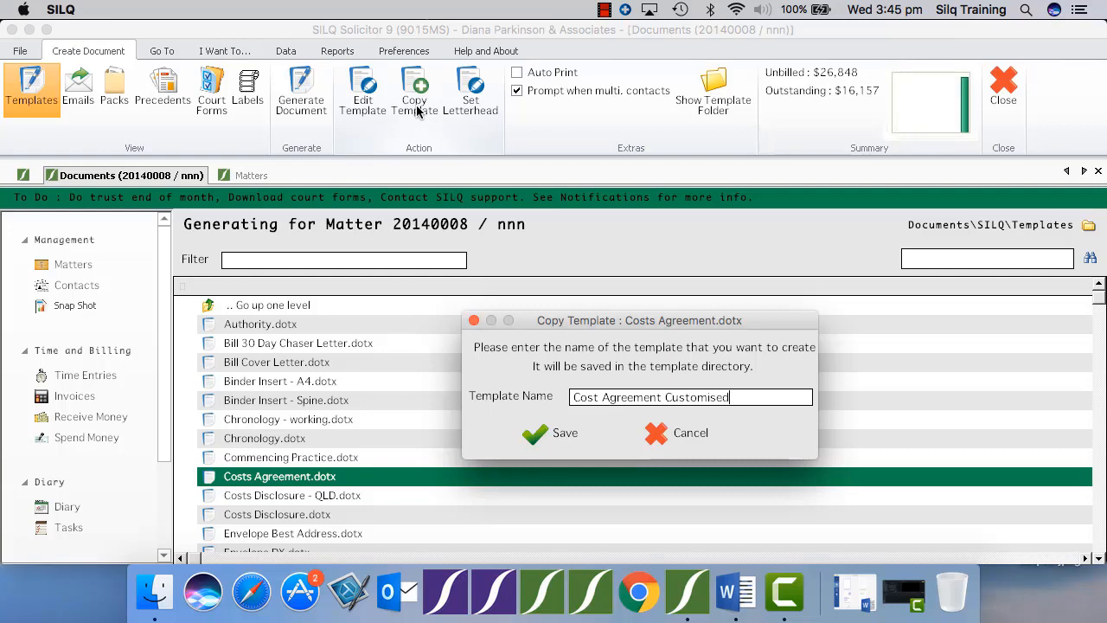
key(Return)
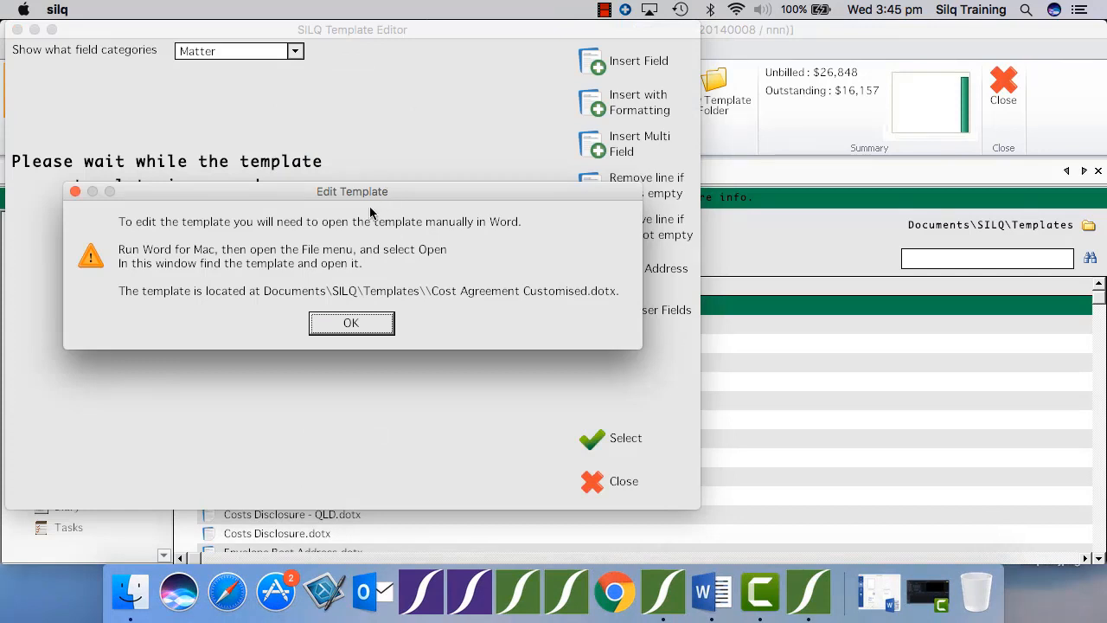
Step: Dismiss the edit notice, switch to Word and open Cost Agreement Customised.dotx from the SILQ Templates folder
click(358, 324)
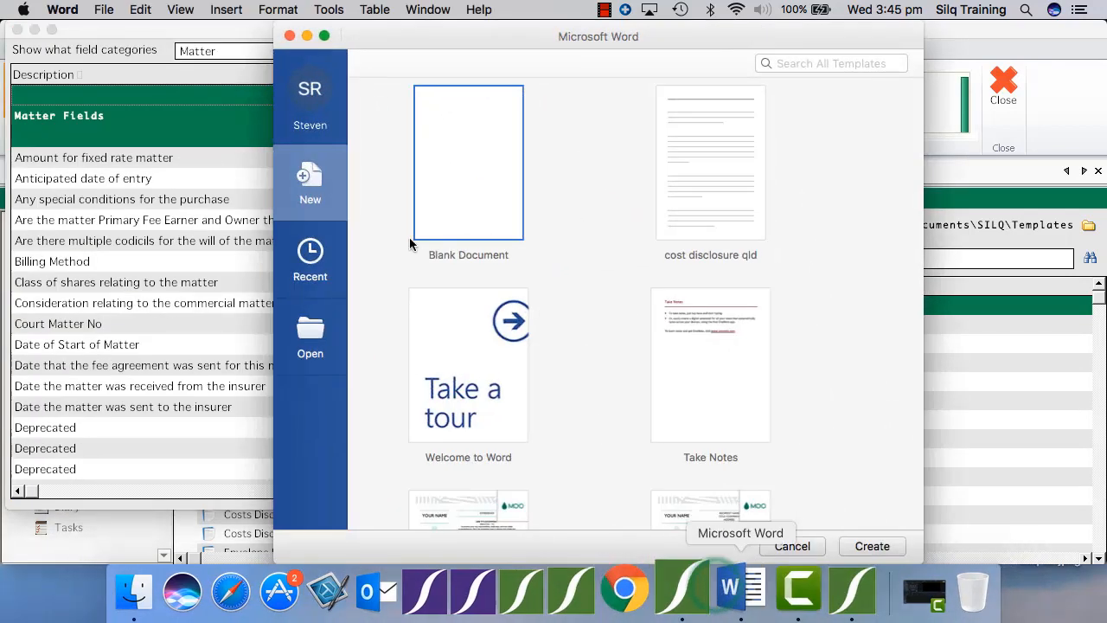
click(102, 10)
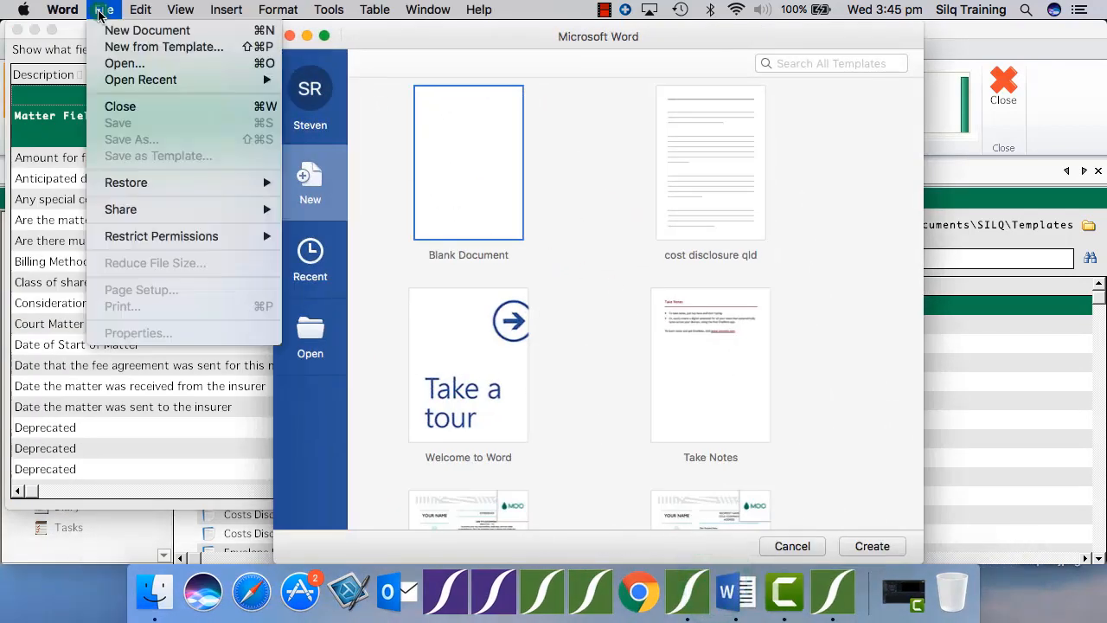
click(121, 63)
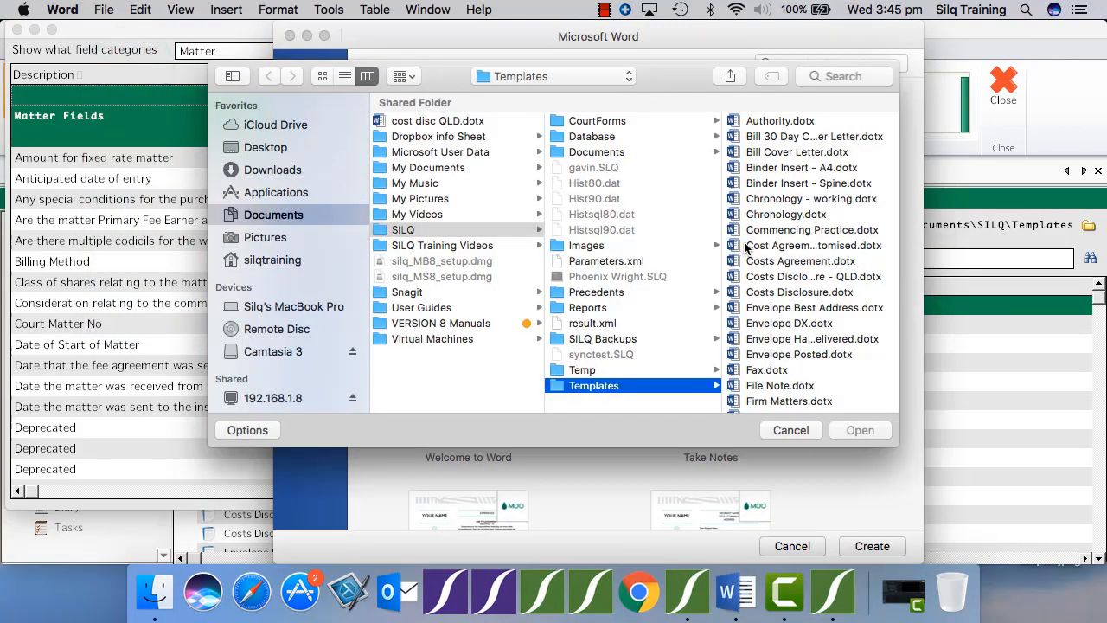
click(758, 246)
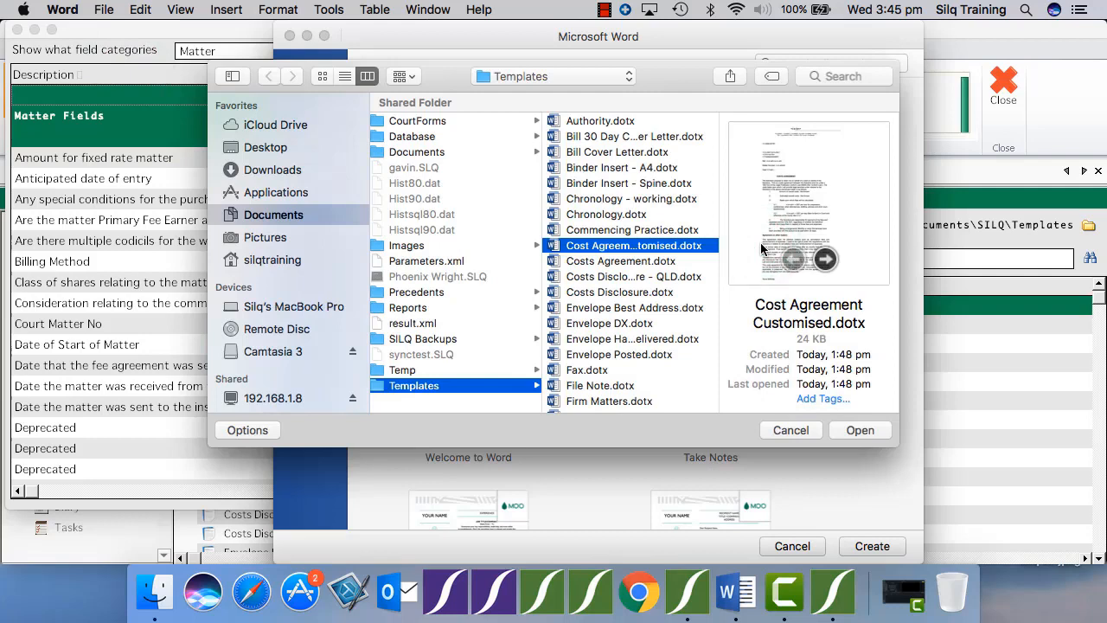
click(846, 426)
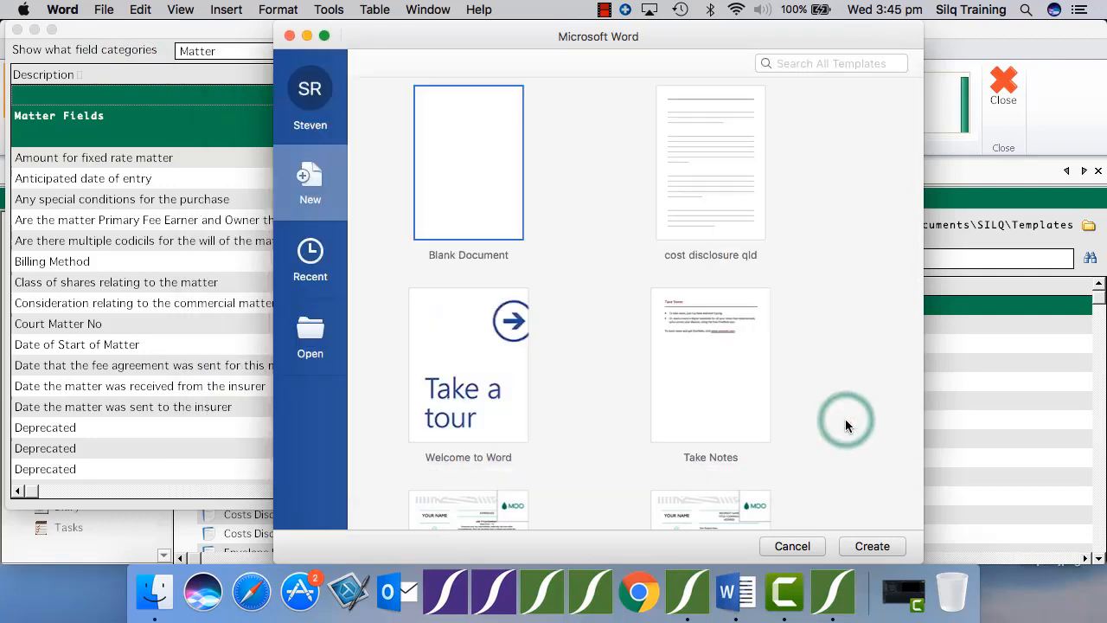
key(Return)
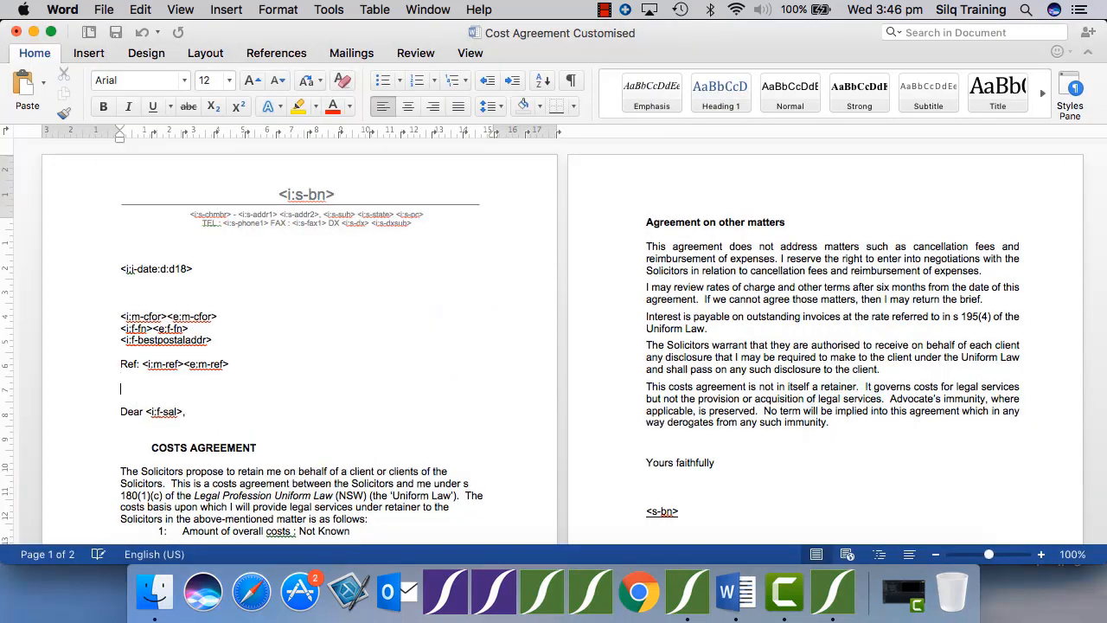
Step: Switch to the SILQ Template Editor and search the matter fields for "matter number" until the SILQ matter number field is selected
key(super+Tab)
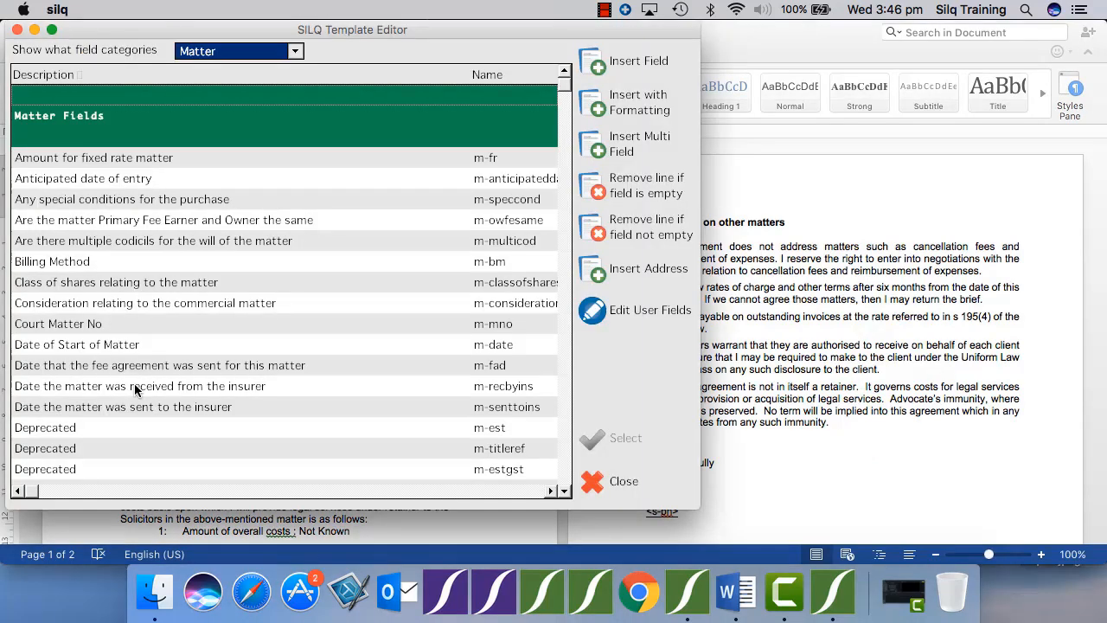
click(240, 200)
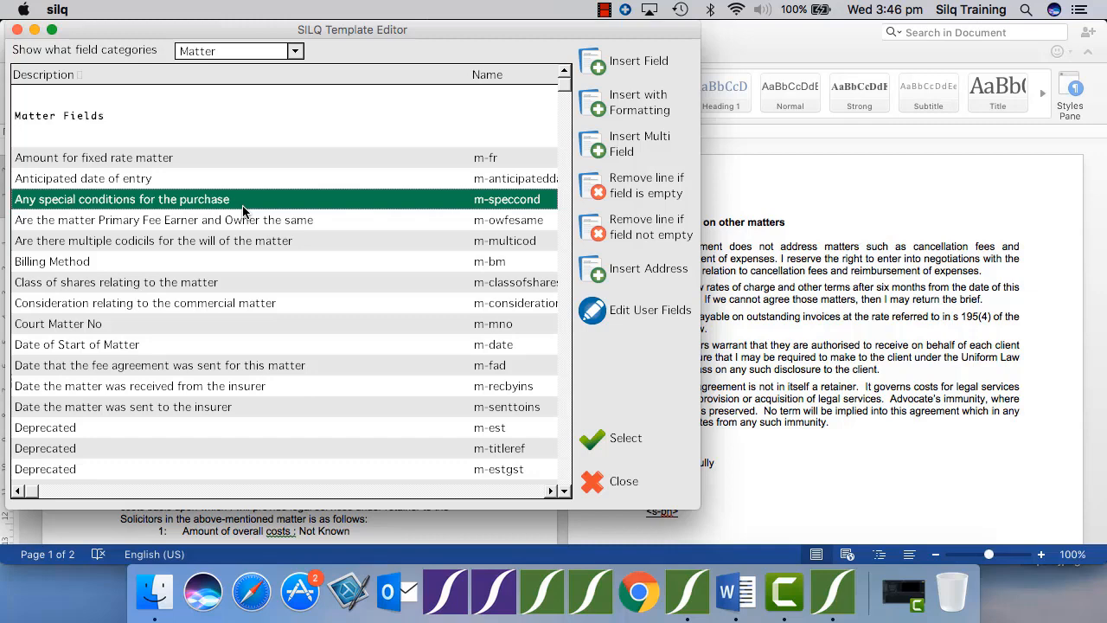
key(super+f)
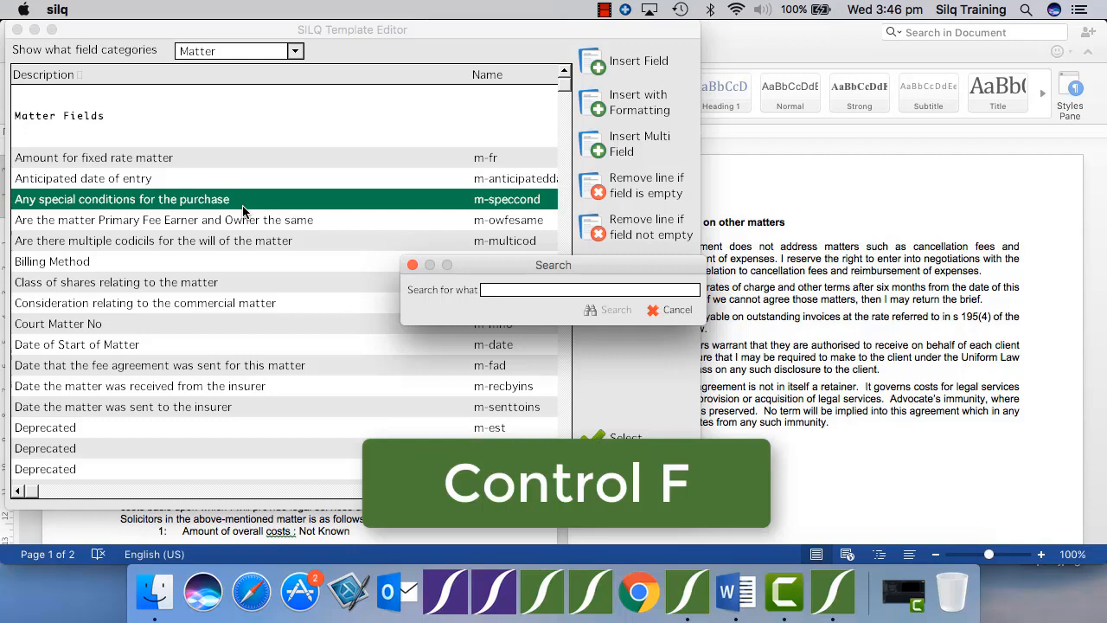
text(matter number)
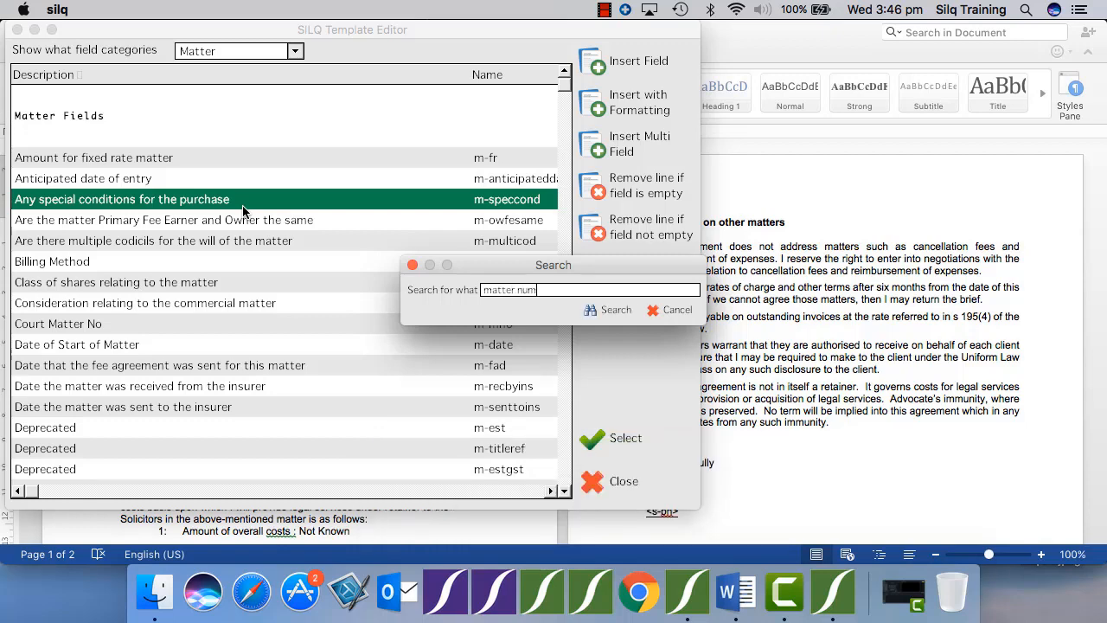
key(Return)
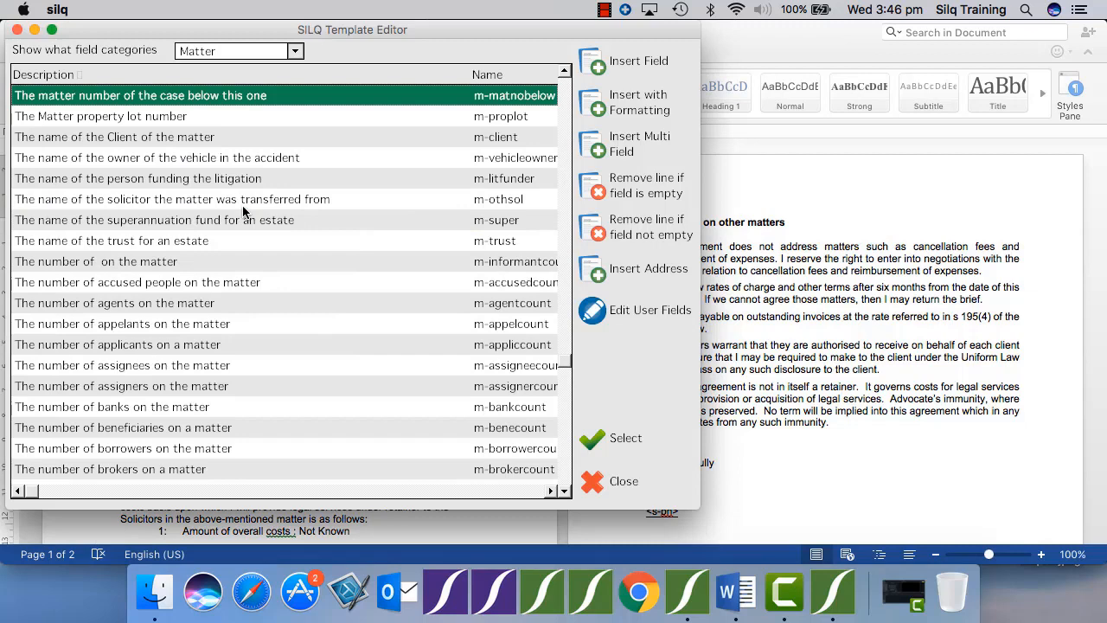
key(F3)
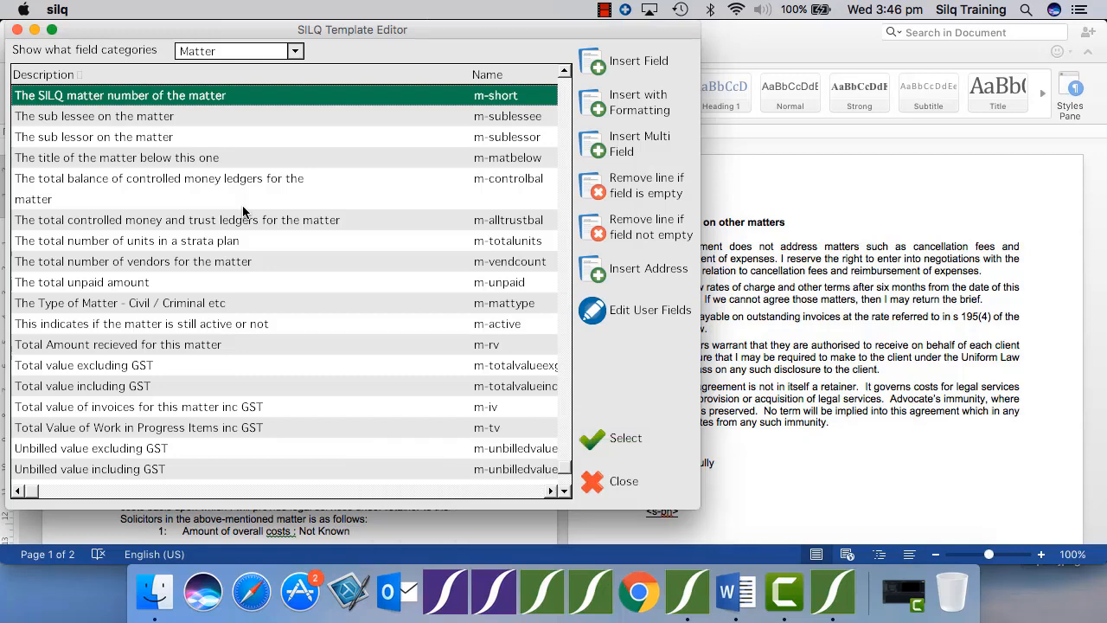
Step: Get the code of the selected field and add the line "Matter Number: <i:m-short>" above the salutation in the Word template
click(611, 64)
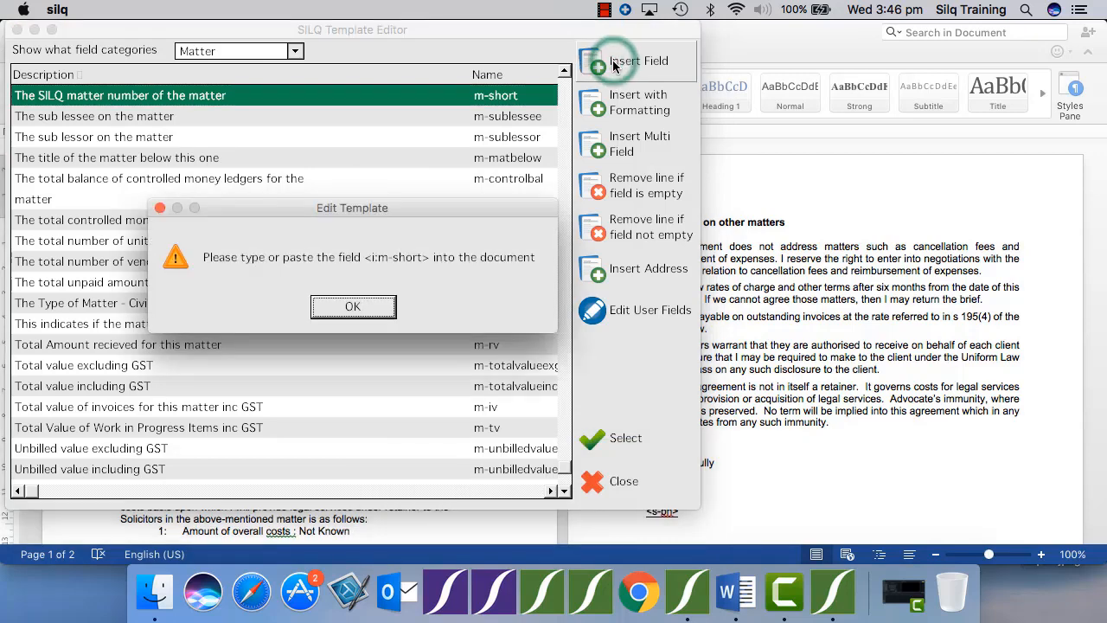
click(353, 309)
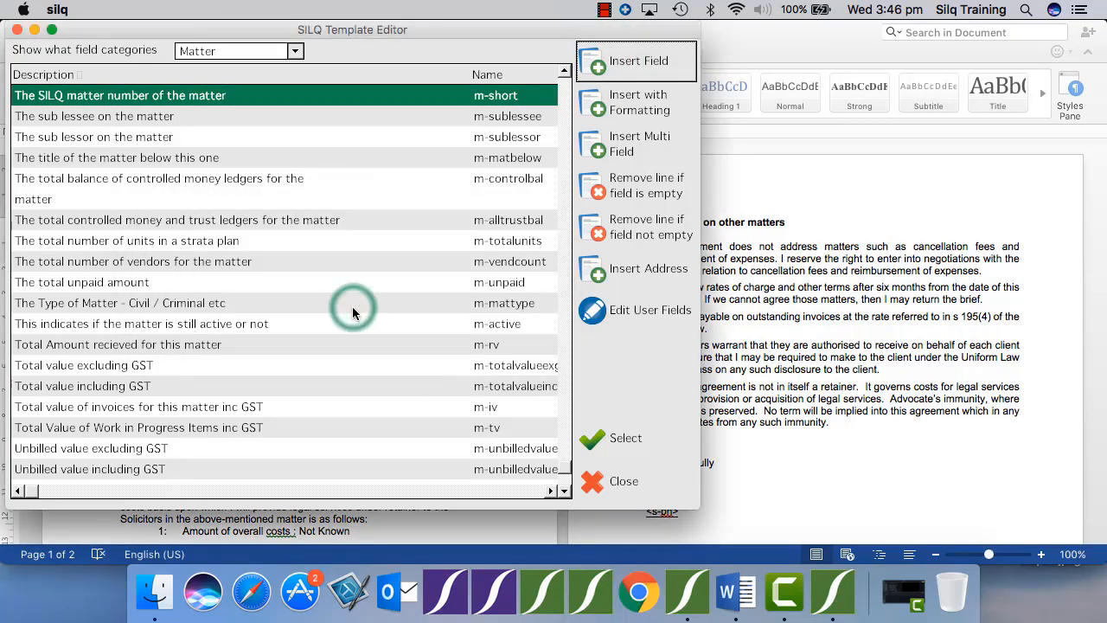
click(735, 43)
text(M)
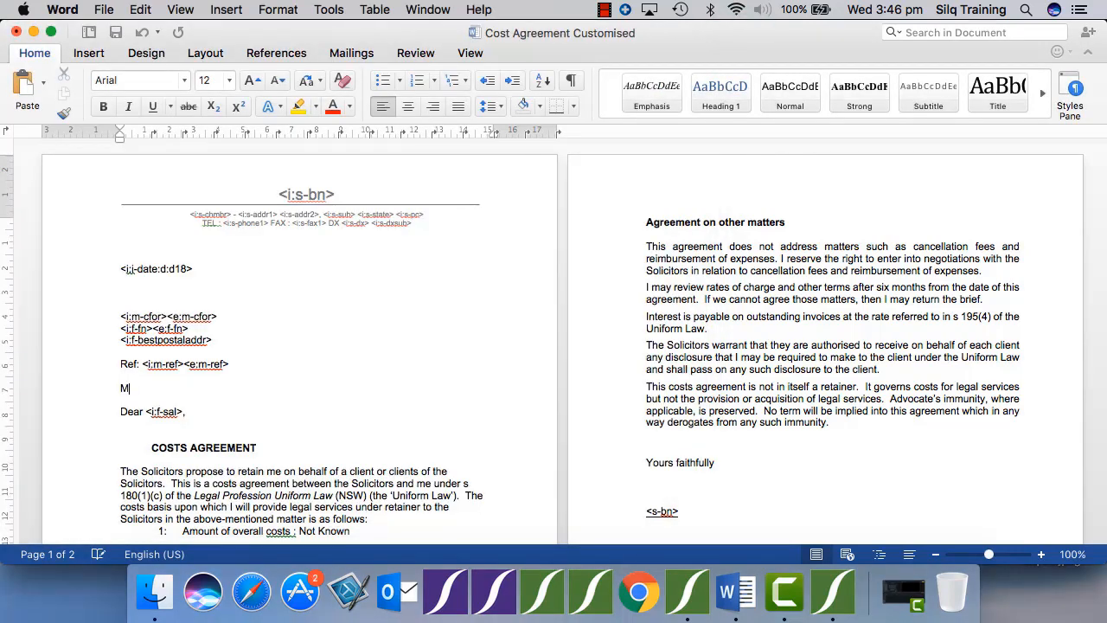
text(atter Number:)
text(<i:m-short>)
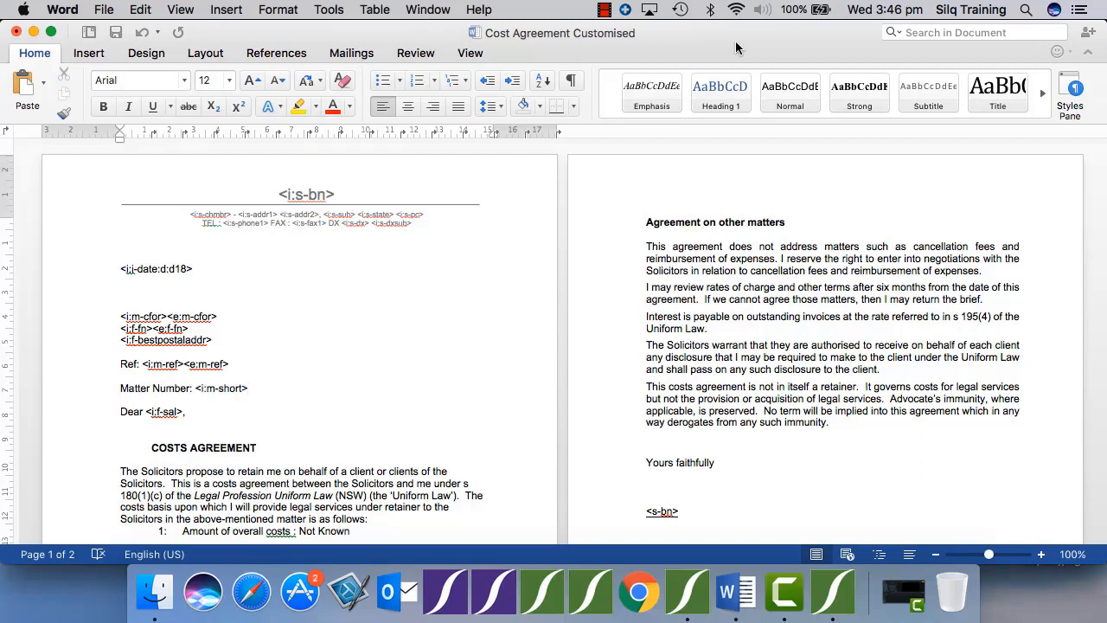
Step: Save and close the customised template in Word, and close the SILQ Template Editor
click(125, 32)
click(16, 31)
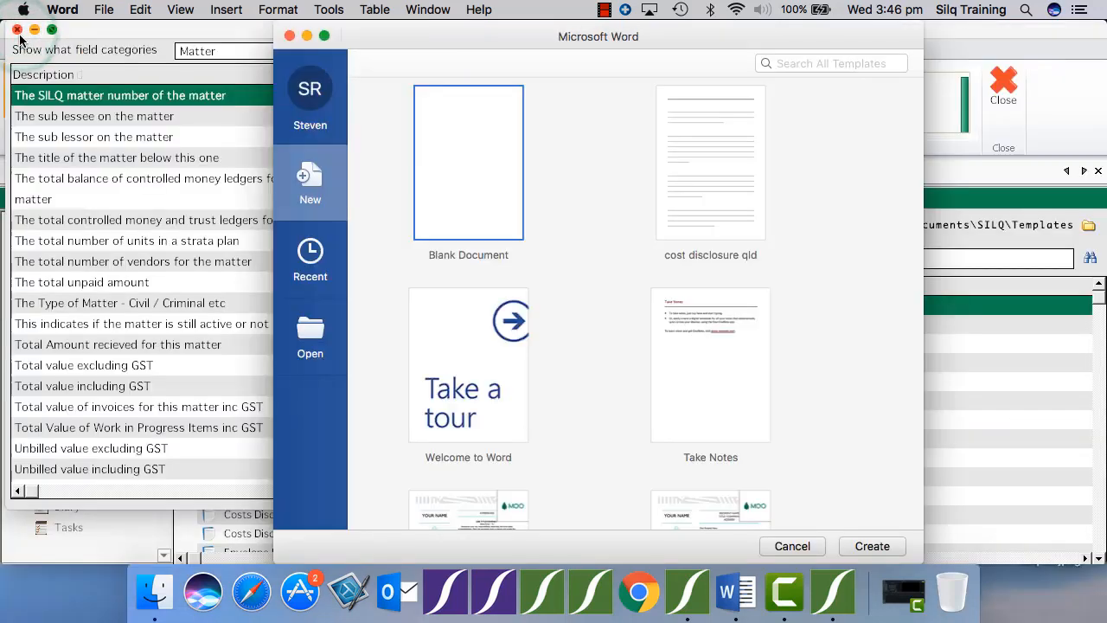
click(227, 34)
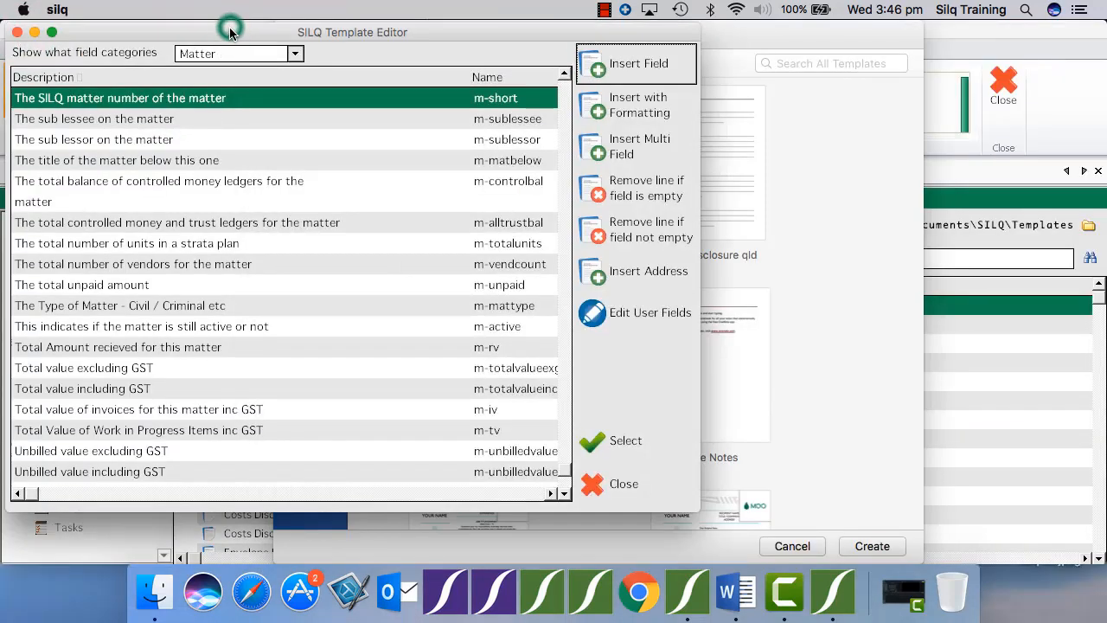
click(619, 482)
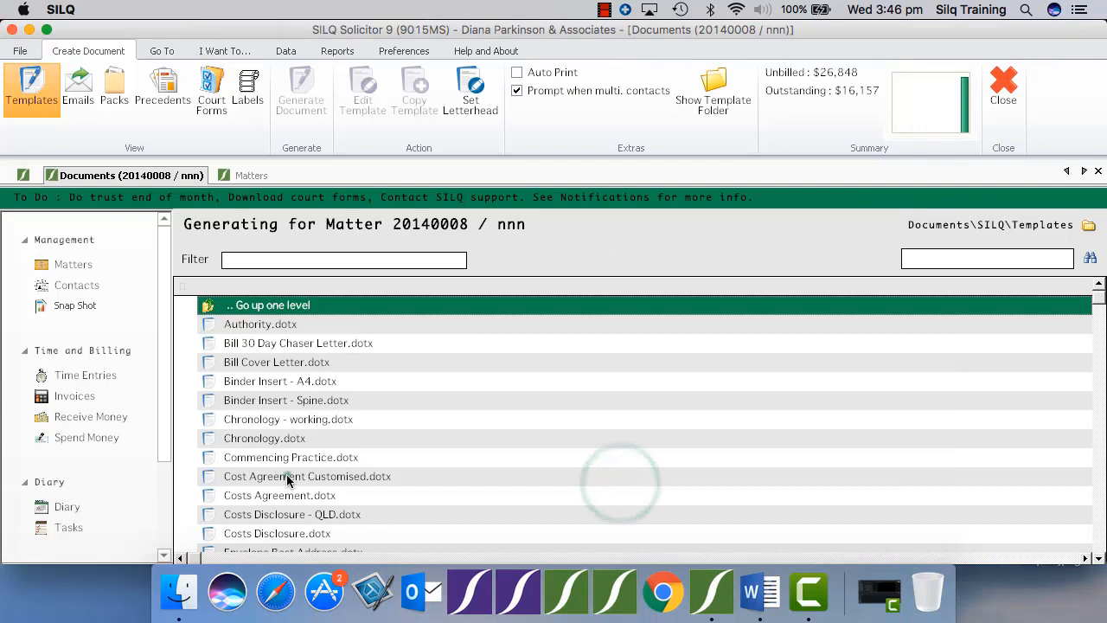
Step: Generate a document from Cost Agreement Customised.dotx, check its matter number line in Word and close it
click(286, 475)
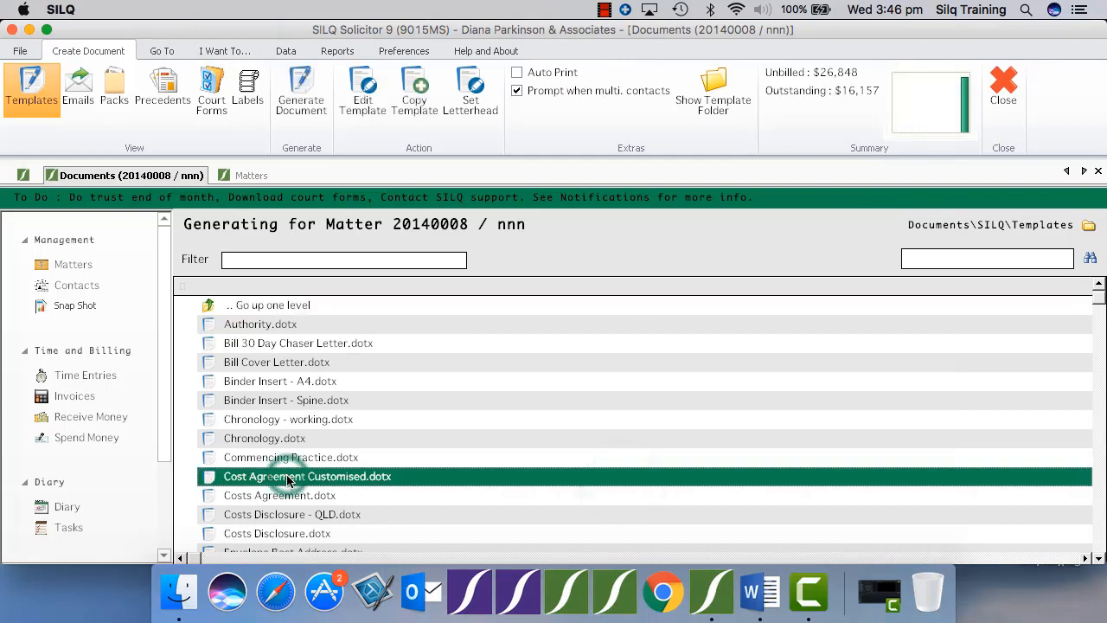
click(307, 99)
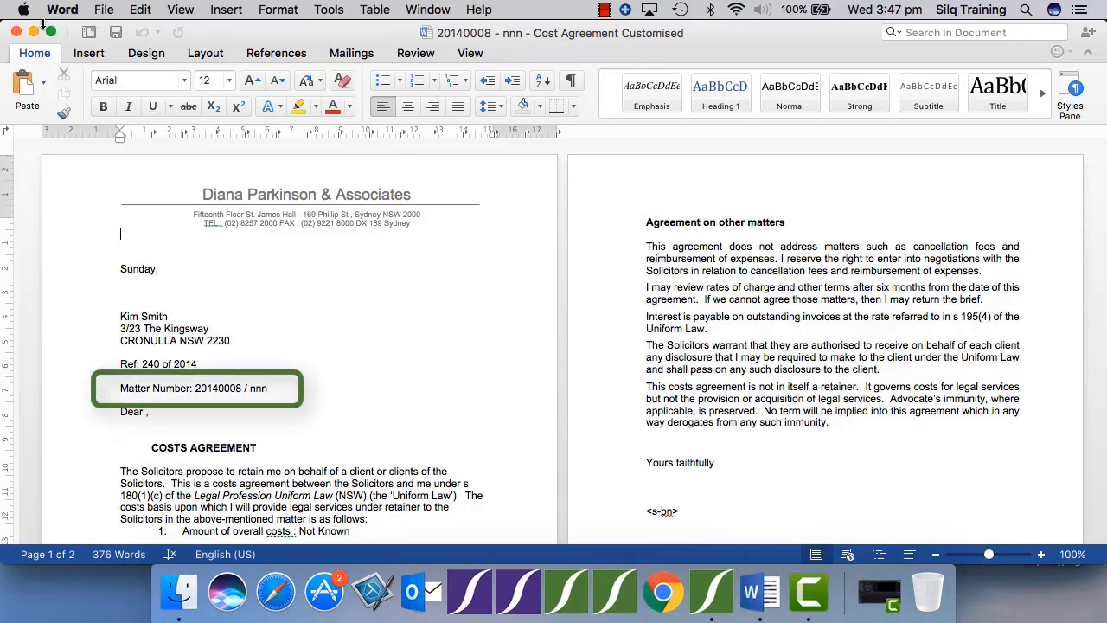
click(16, 33)
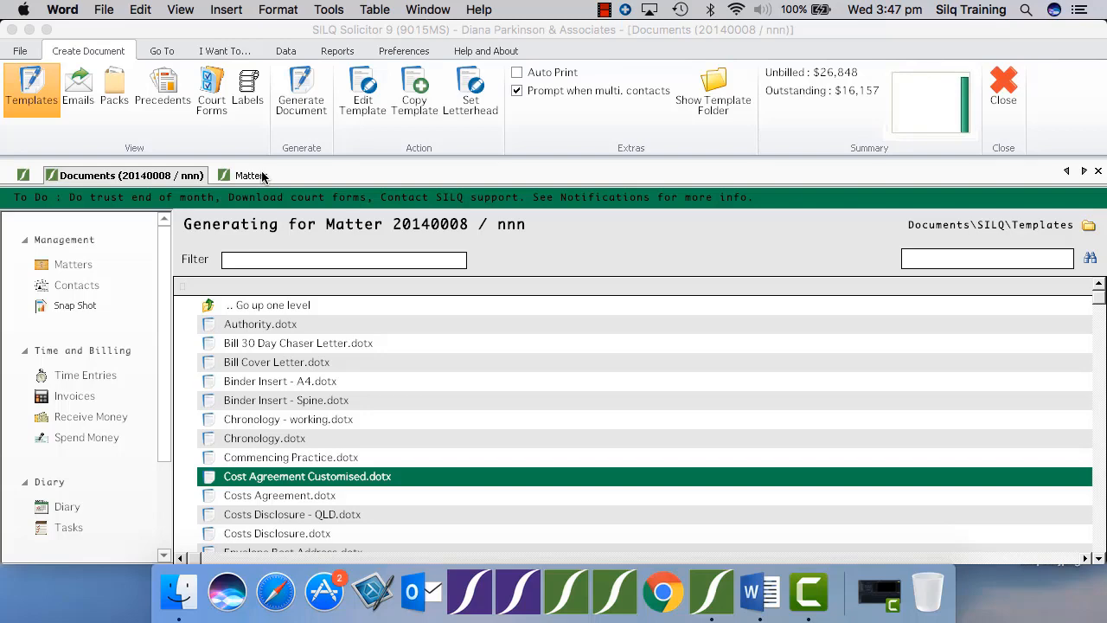
Step: Open Your Family Law Matter for editing from the Matters list, review its general details and close it without saving
click(263, 176)
click(376, 283)
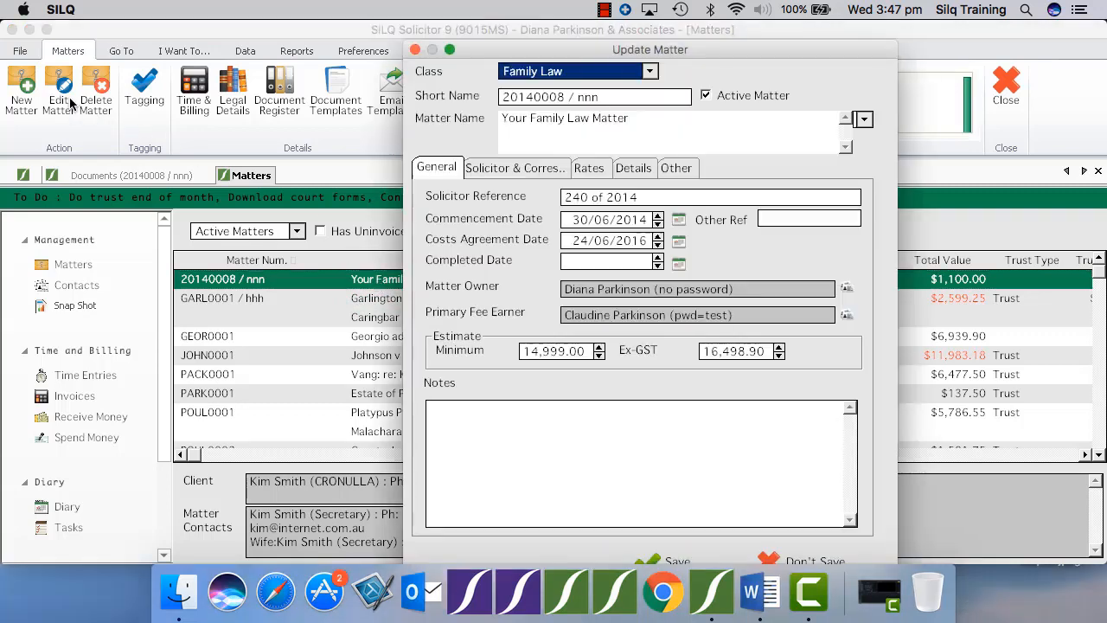
click(59, 97)
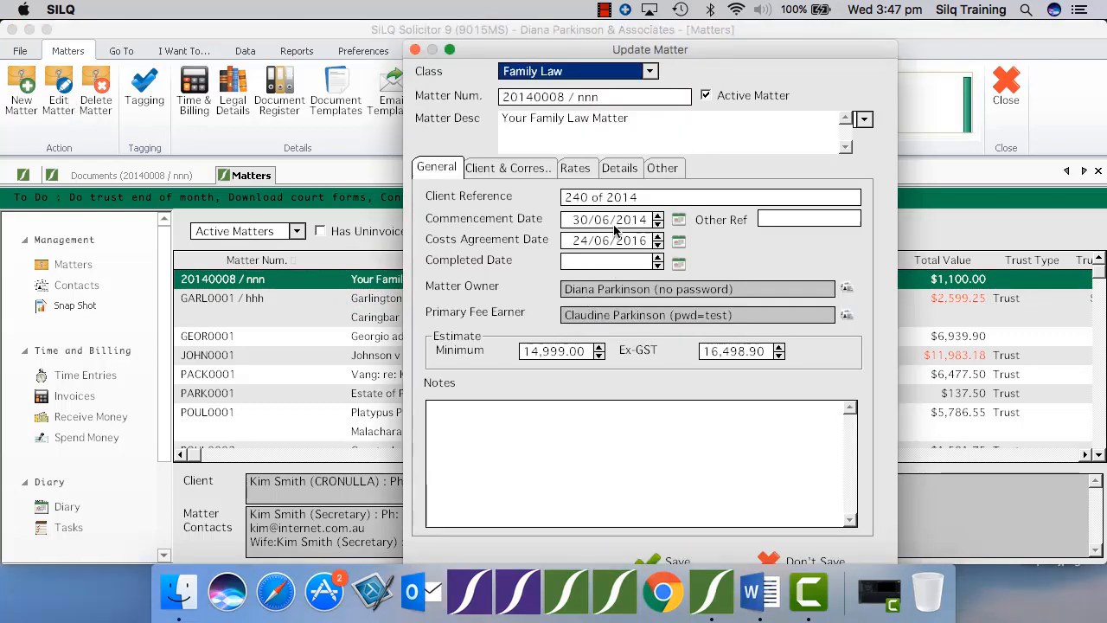
mouse_move(622, 205)
mouse_move(642, 419)
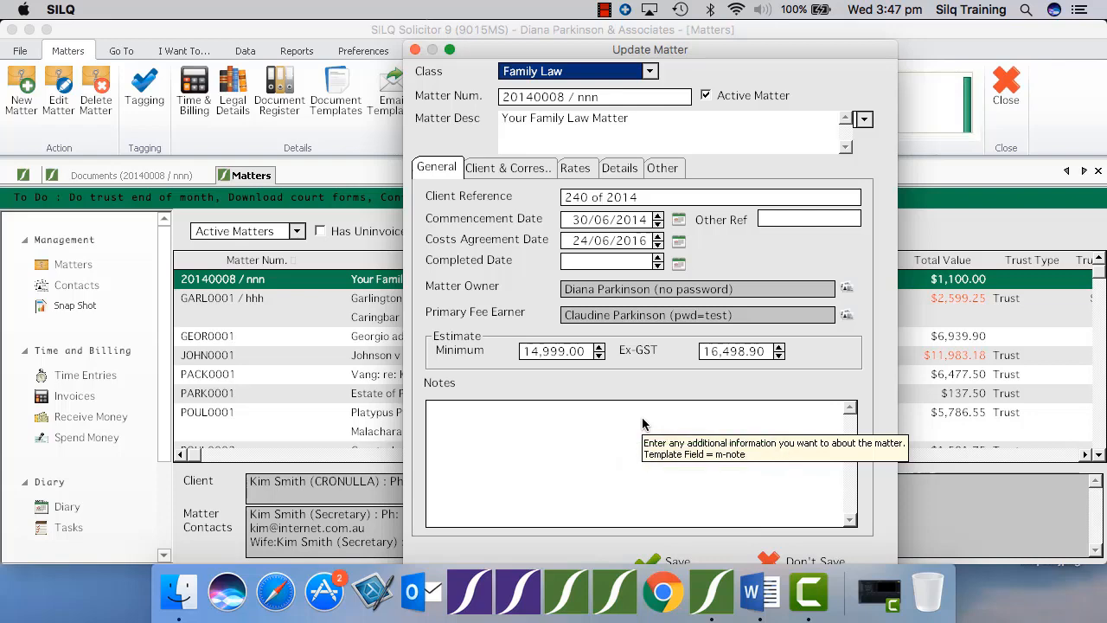
click(774, 554)
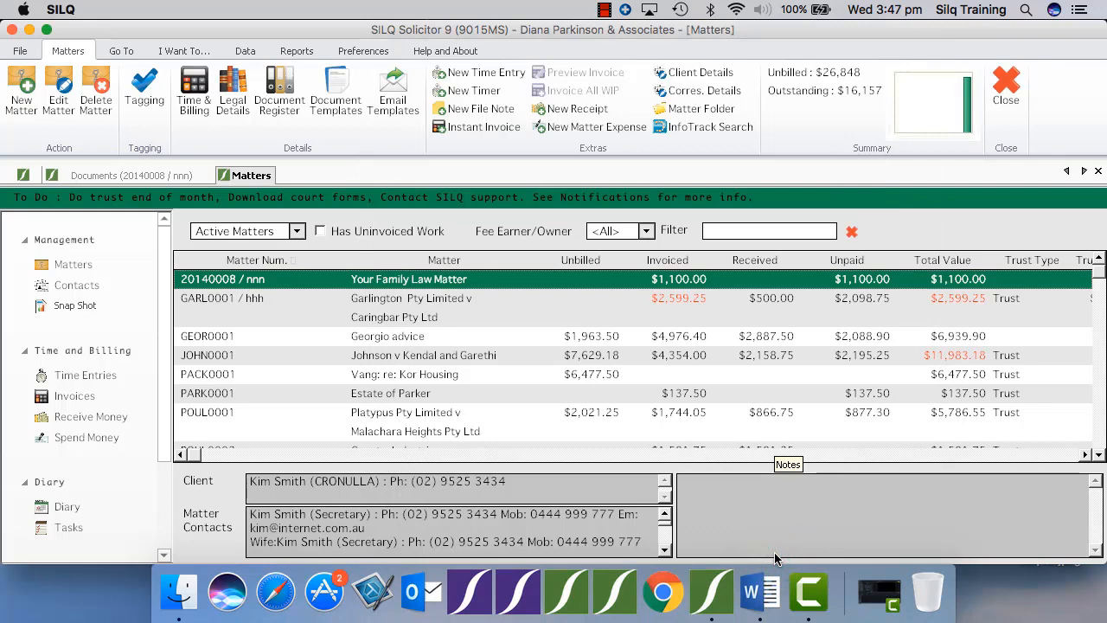